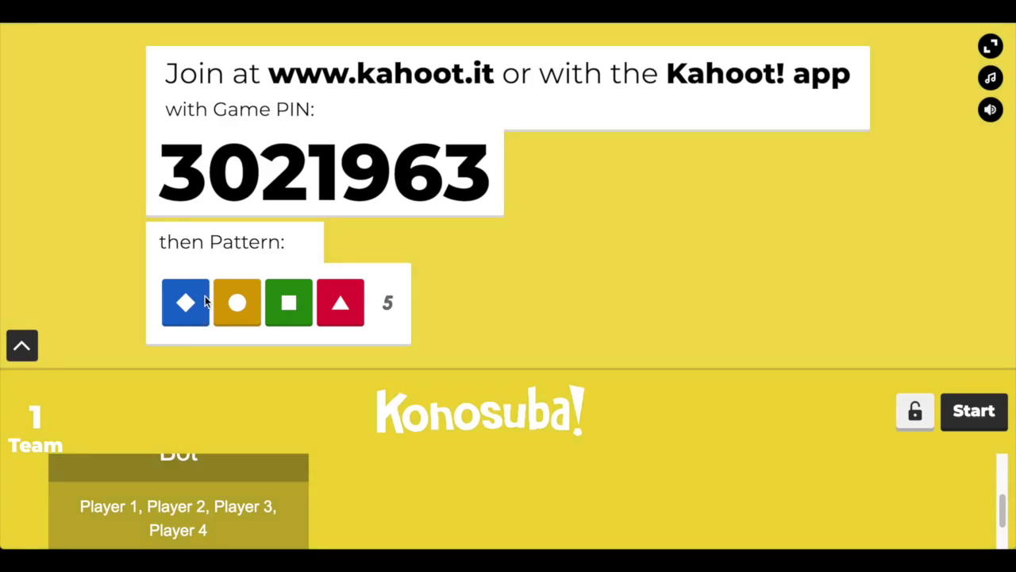
Highlight the Konosuba lobby's Game PIN 3021963, then clear the selection.
scroll(803, 456, down, 1)
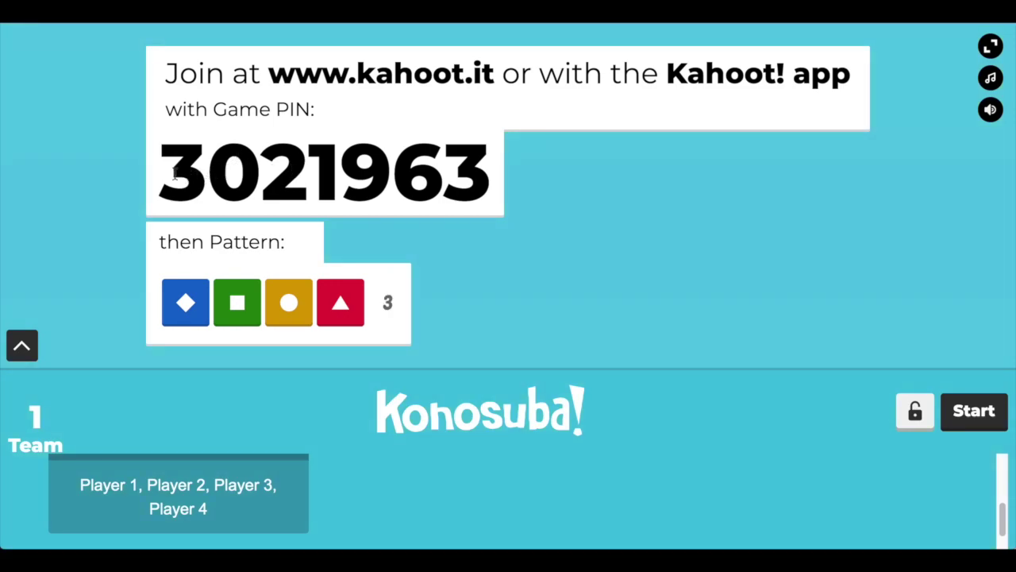
double_click(414, 181)
click(390, 200)
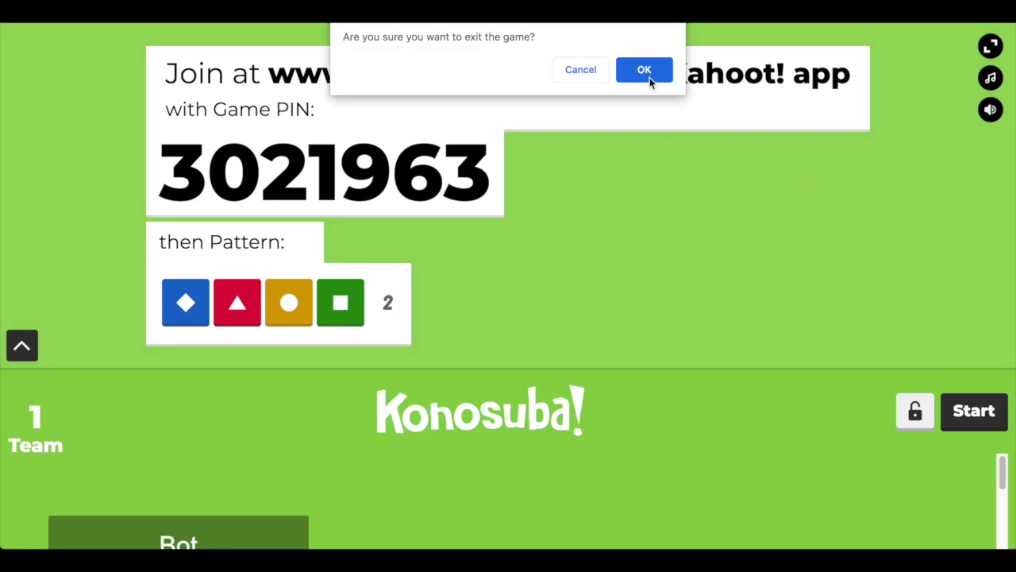
Confirm exiting the game, then read the Kahoot AntiBot description on Greasy Fork.
click(648, 74)
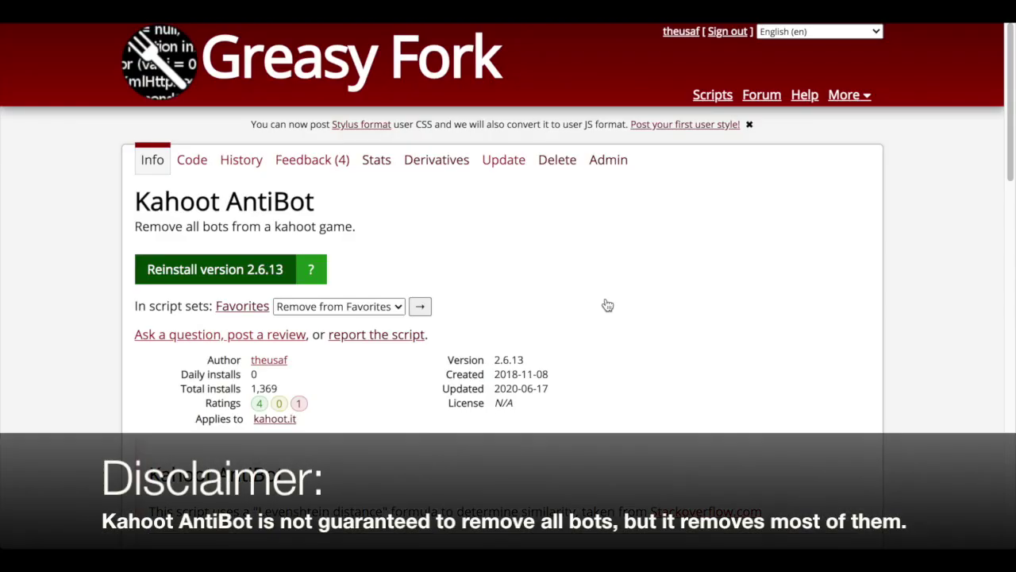
scroll(607, 305, down, 1)
scroll(607, 306, down, 5)
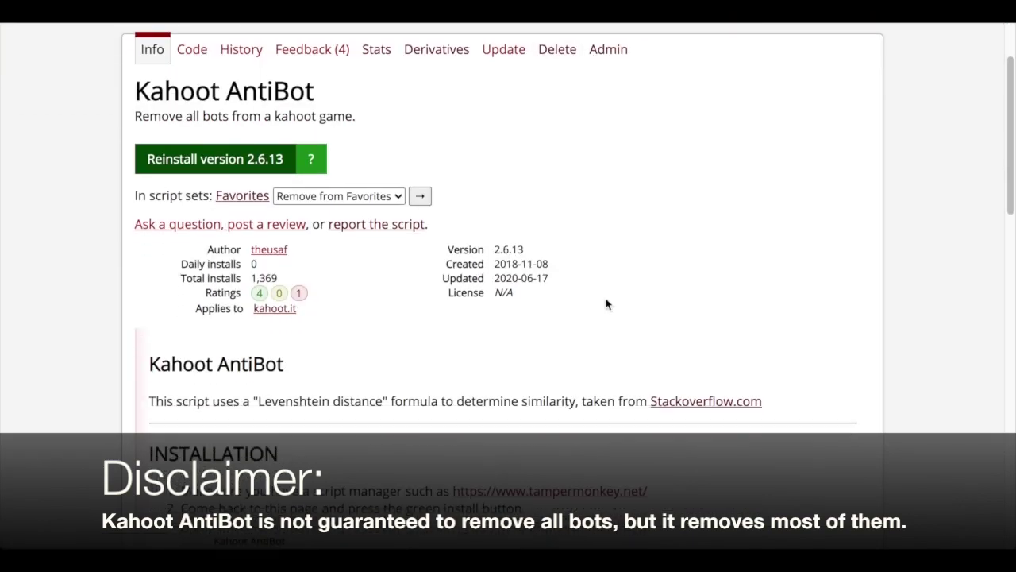
scroll(341, 306, up, 3)
drag(223, 153, 347, 155)
scroll(439, 160, down, 3)
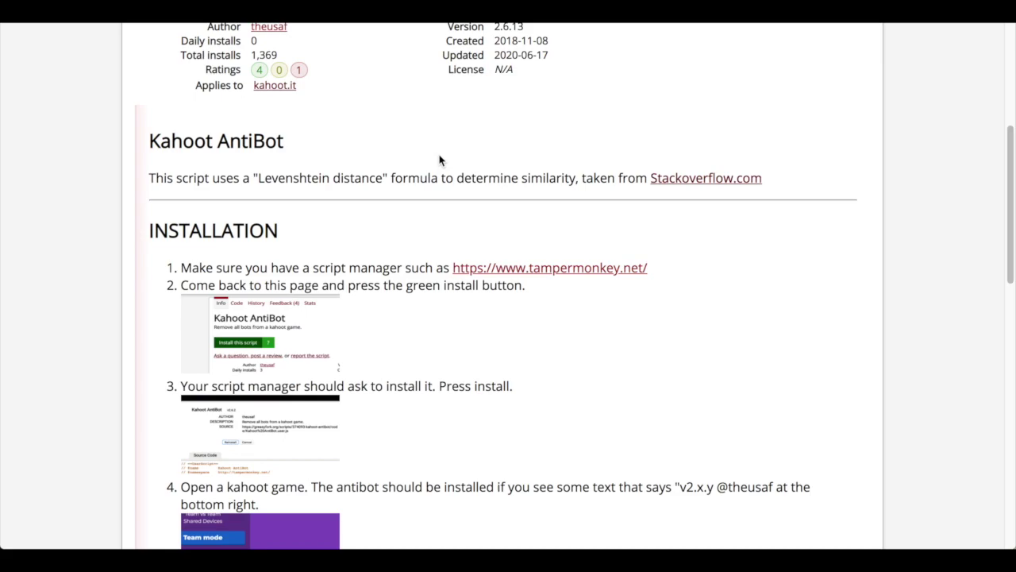
drag(153, 178, 513, 177)
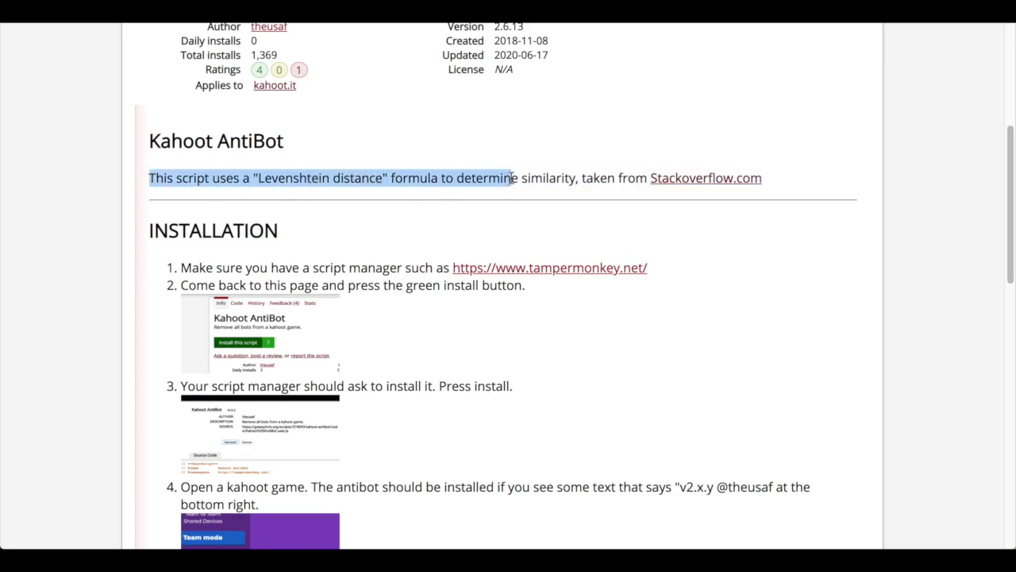
click(512, 177)
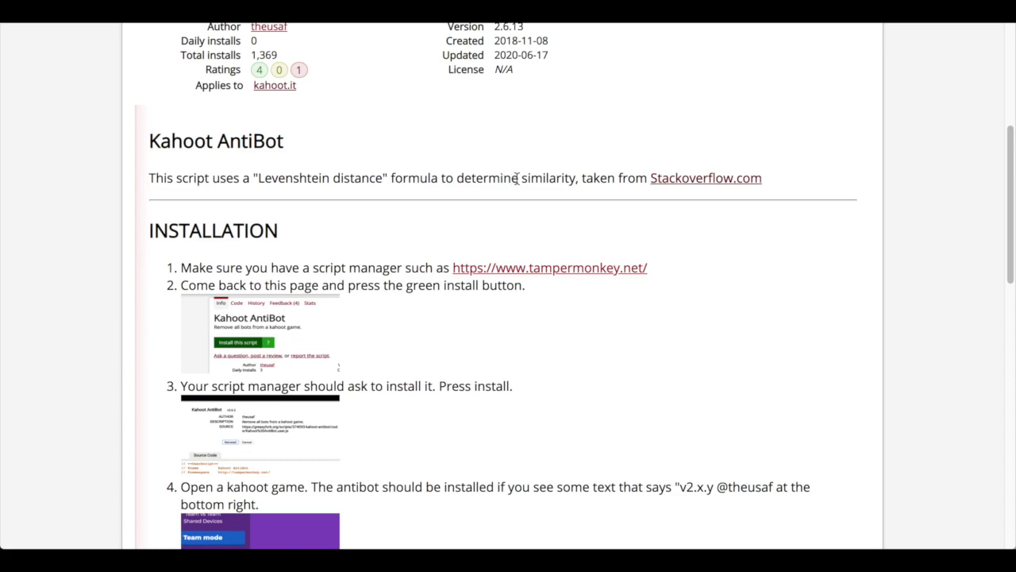
Review the Installation steps and follow the recommended tampermonkey.net link.
scroll(765, 315, down, 3)
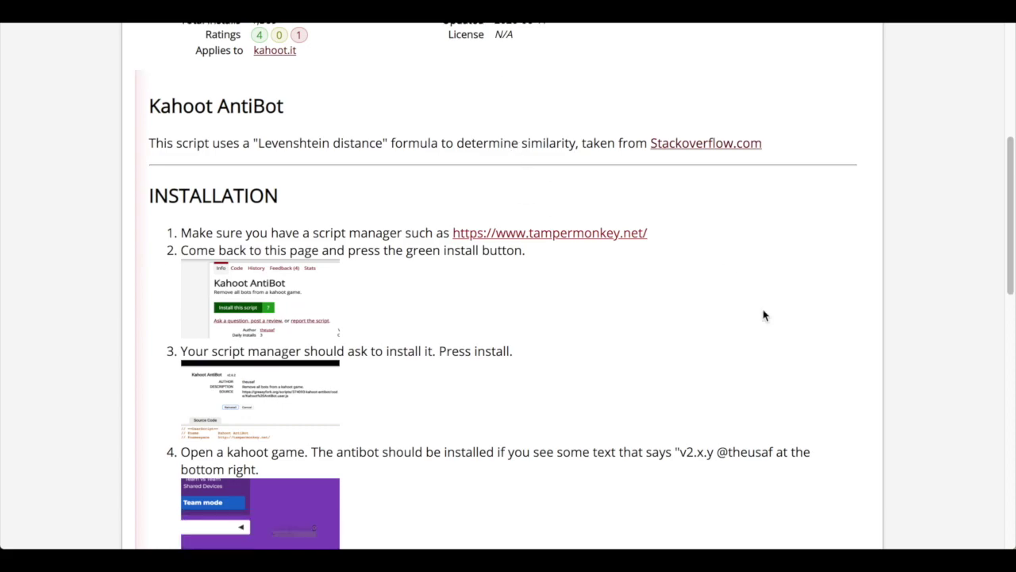
scroll(747, 312, down, 1)
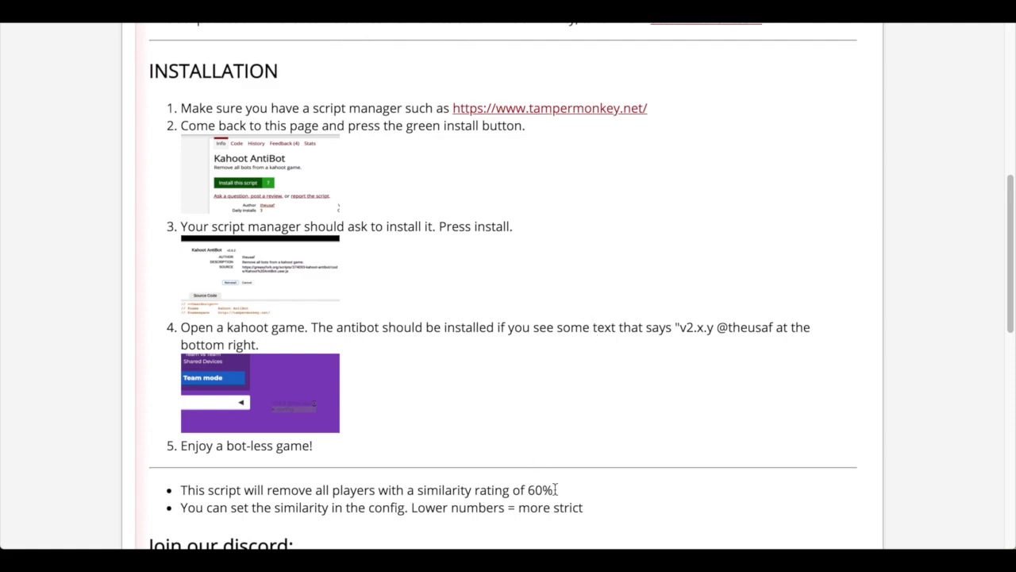
scroll(921, 293, up, 5)
scroll(921, 293, up, 2)
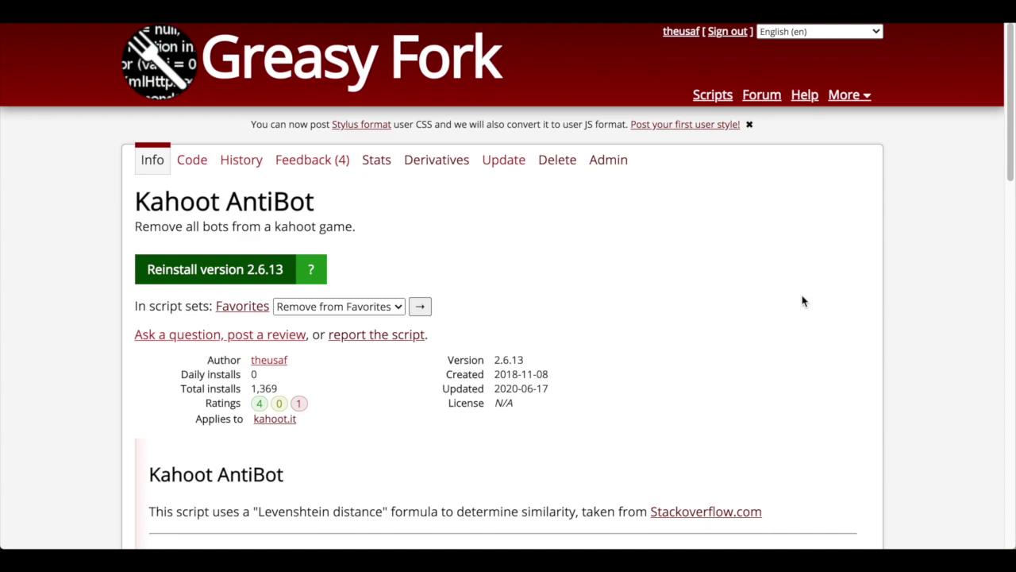
scroll(844, 309, down, 7)
scroll(866, 321, up, 7)
scroll(858, 325, down, 4)
scroll(616, 333, up, 2)
scroll(619, 334, down, 1)
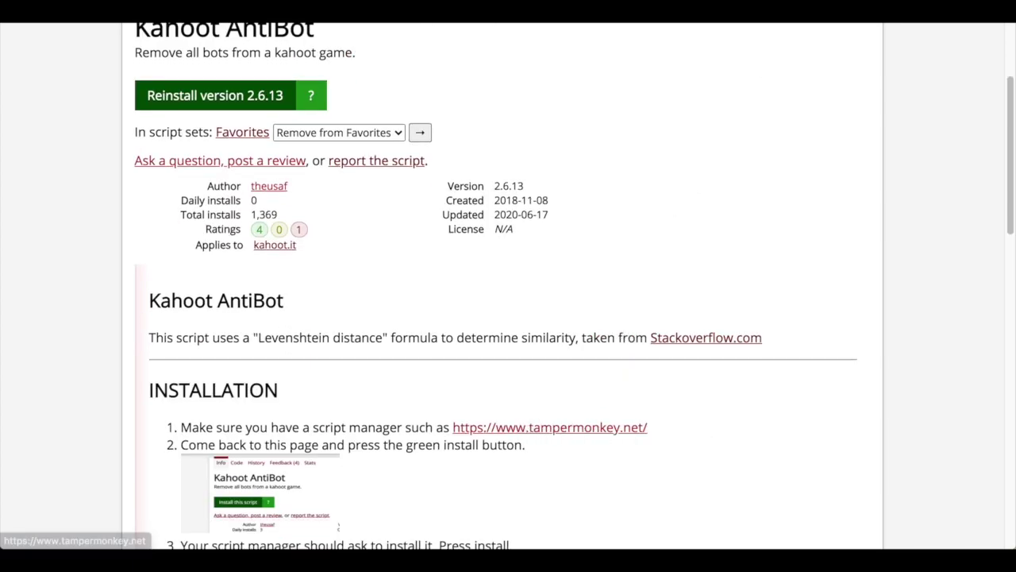
click(477, 427)
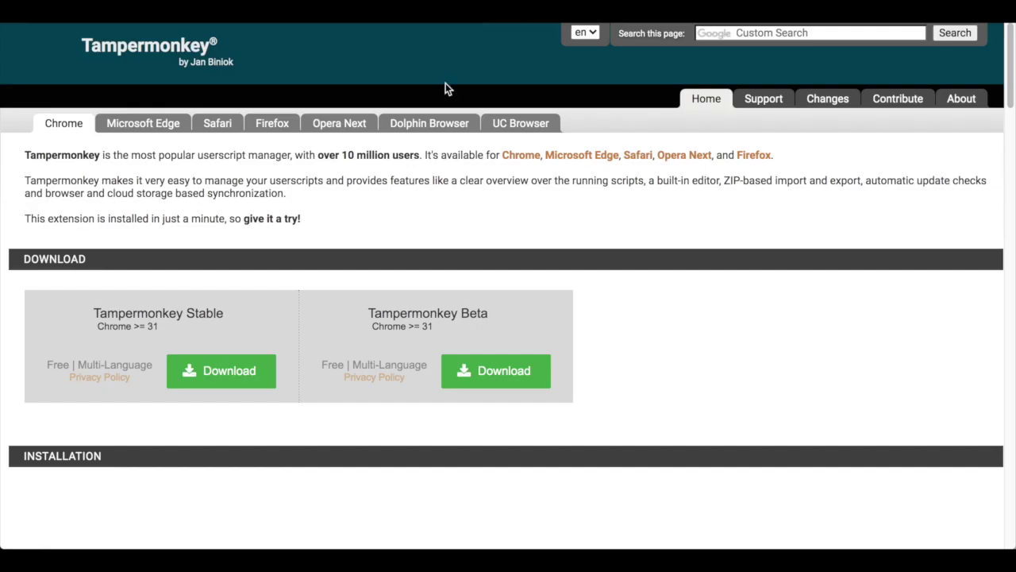
Check that Tampermonkey Stable shows Installed, then return to the Greasy Fork script page.
key(alt+Left)
scroll(415, 175, up, 3)
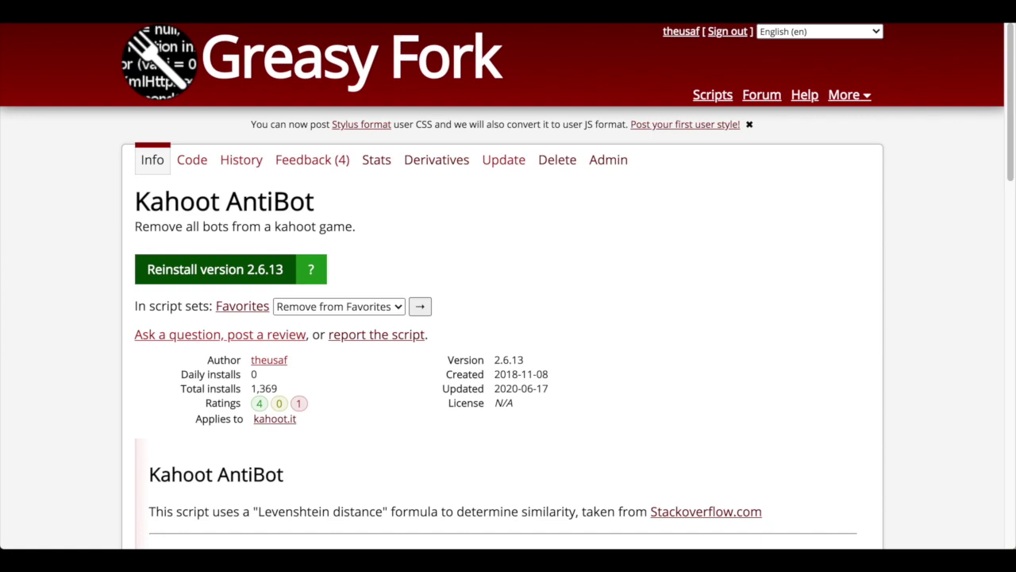
key(alt+Right)
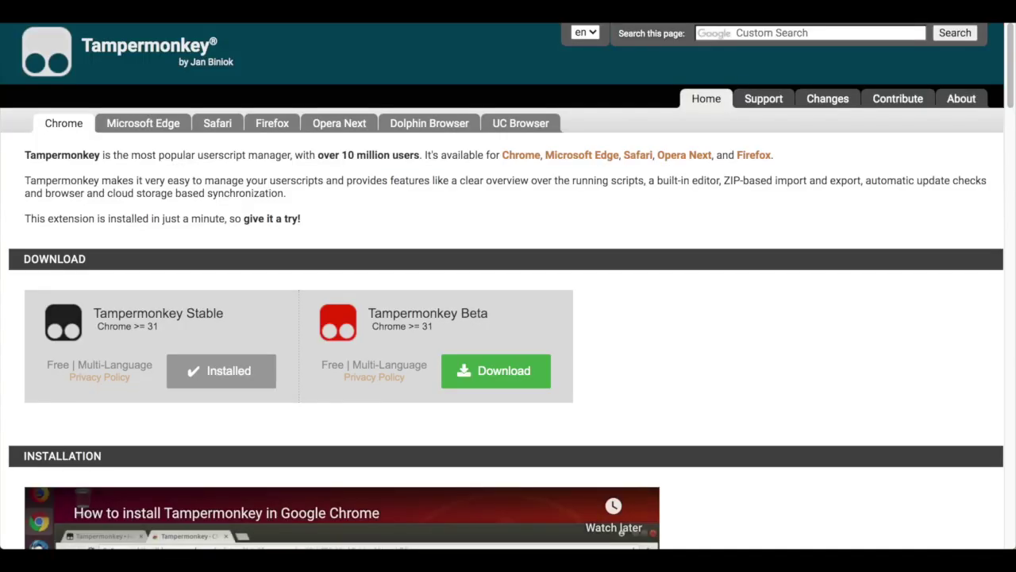
key(alt+Left)
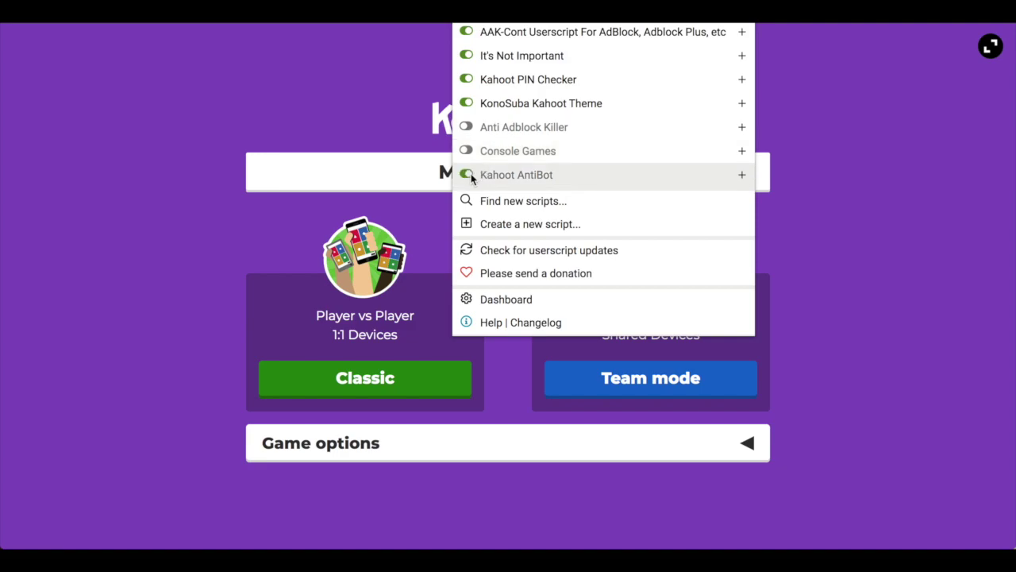
Close the Tampermonkey userscripts menu with Kahoot AntiBot v2.6.13 enabled.
click(871, 197)
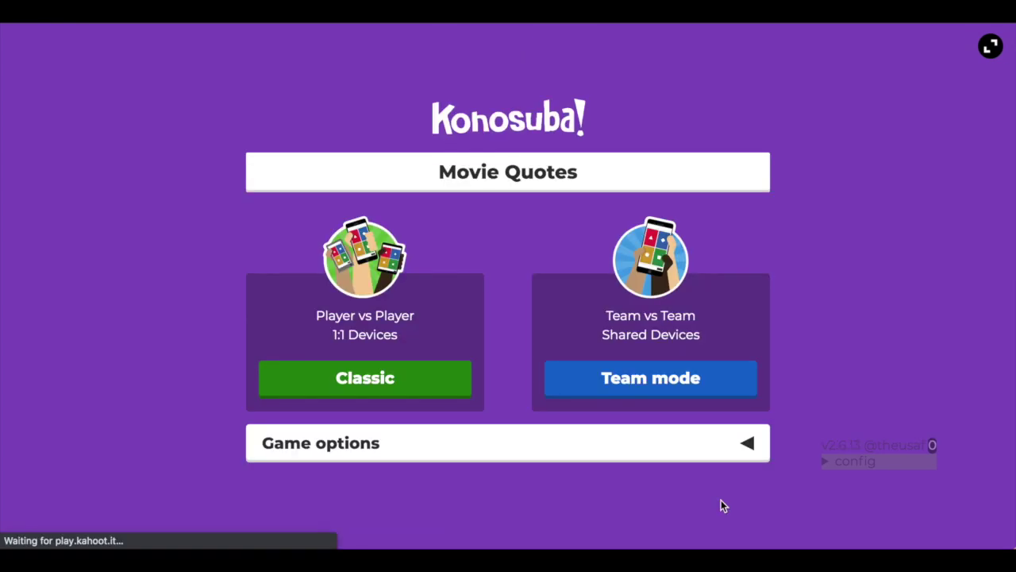
Expand the AntiBot config, disable Min Answer Timeout and empty Additional Question Time.
click(853, 461)
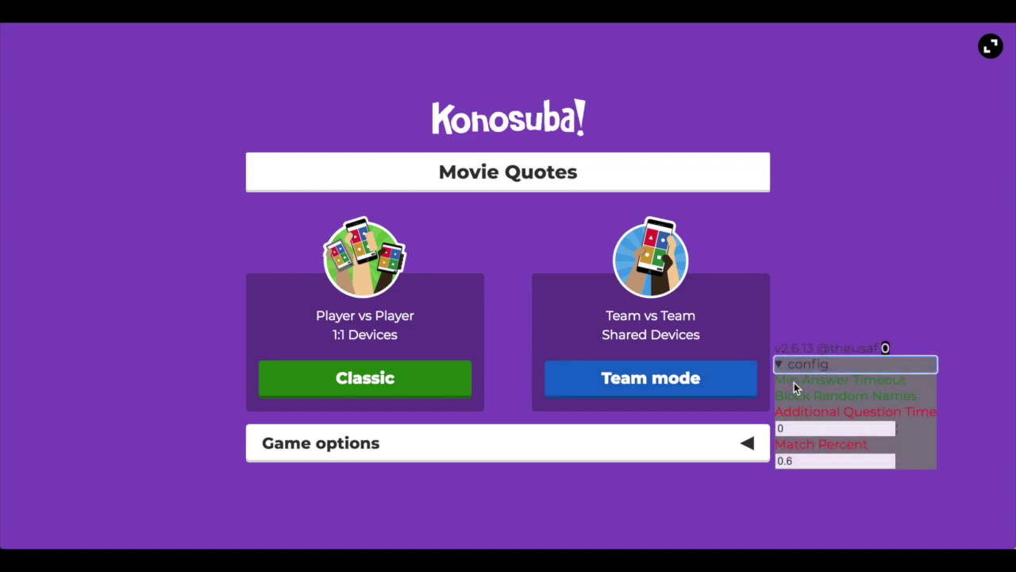
mouse_move(789, 387)
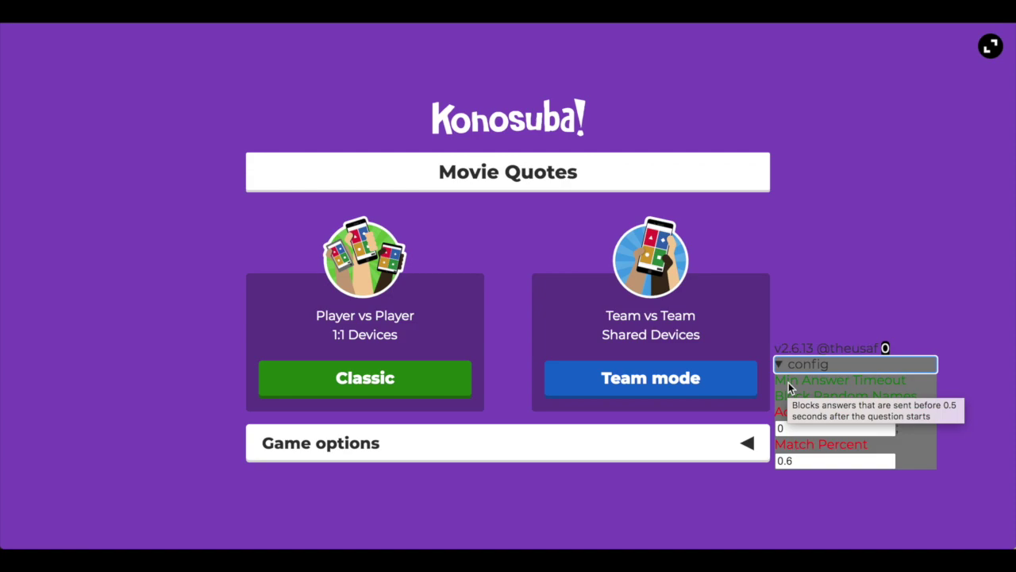
click(806, 381)
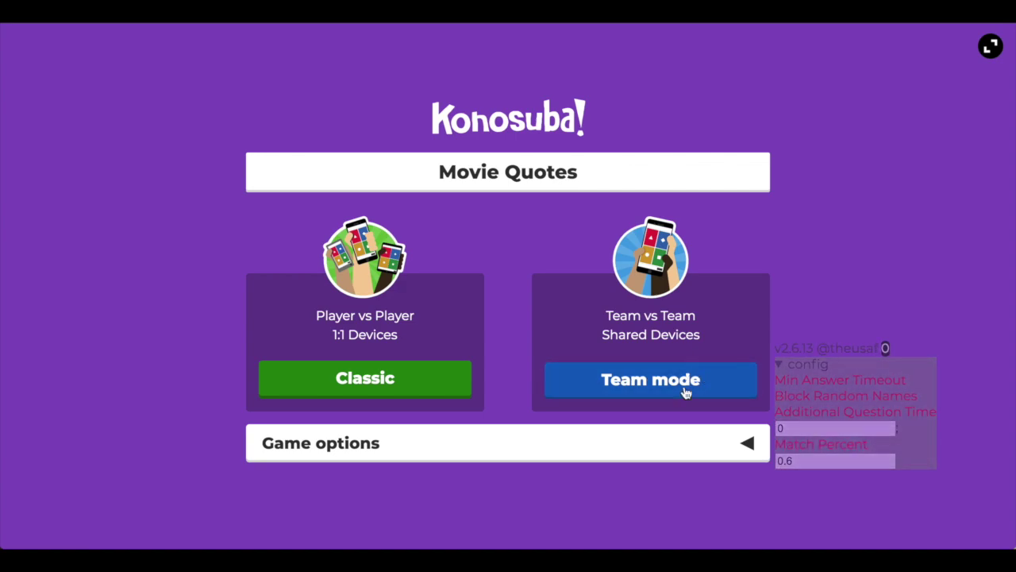
click(795, 430)
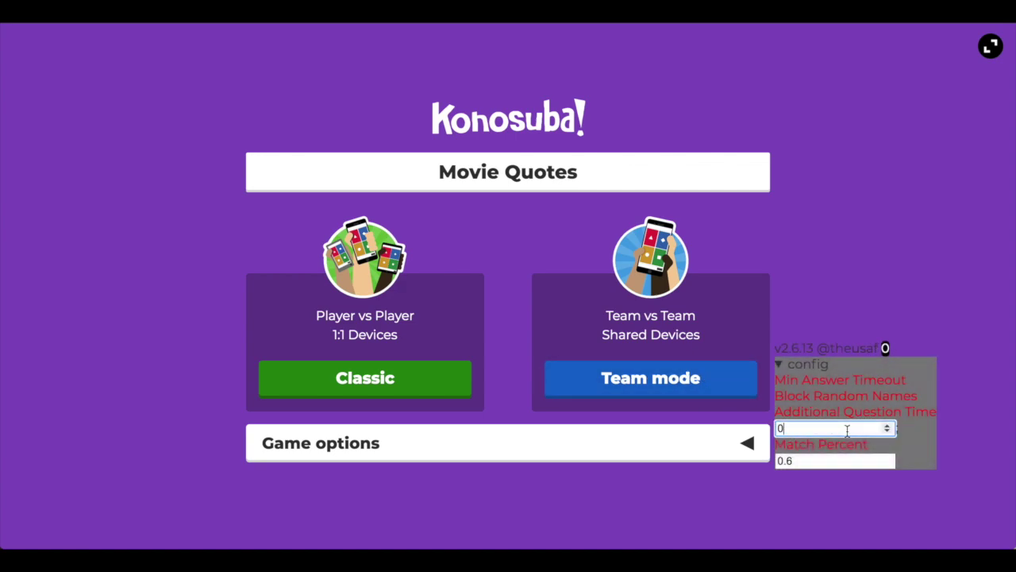
key(BackSpace)
text(10)
key(BackSpace)
key(BackSpace)
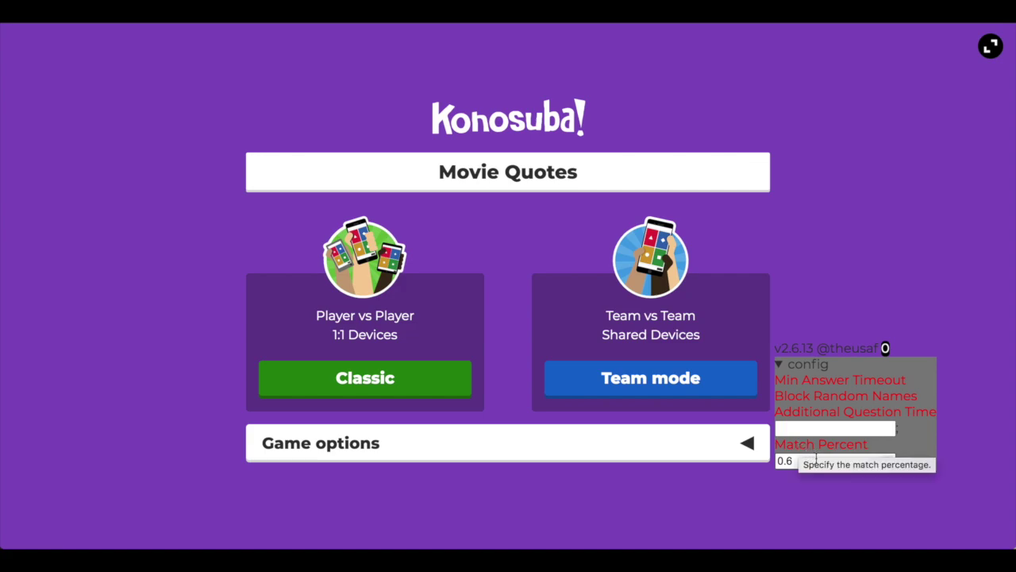
Set Match Percent back to 0.6 after briefly trying 1.
click(817, 460)
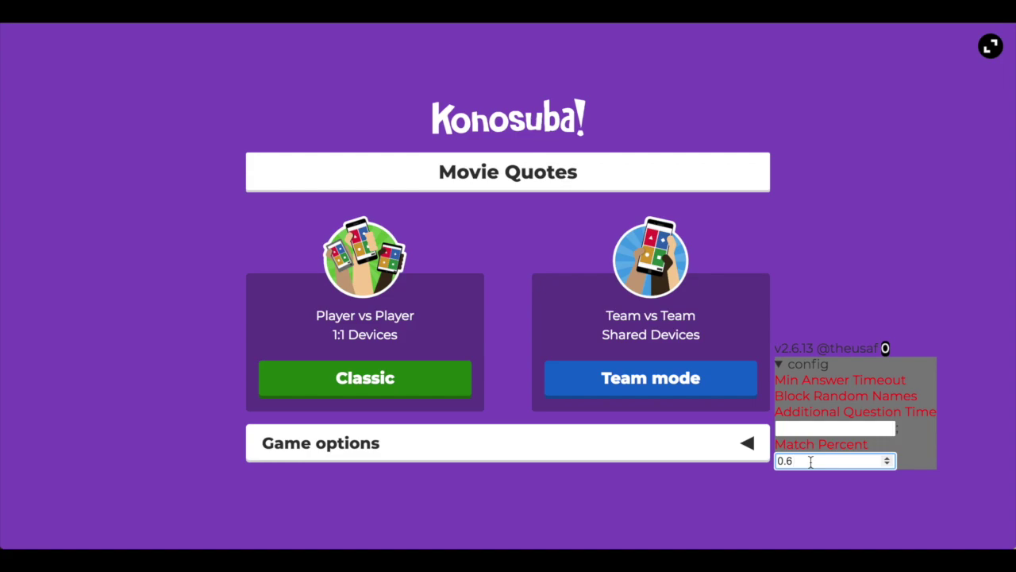
key(BackSpace)
key(BackSpace)
key(BackSpace)
text(1)
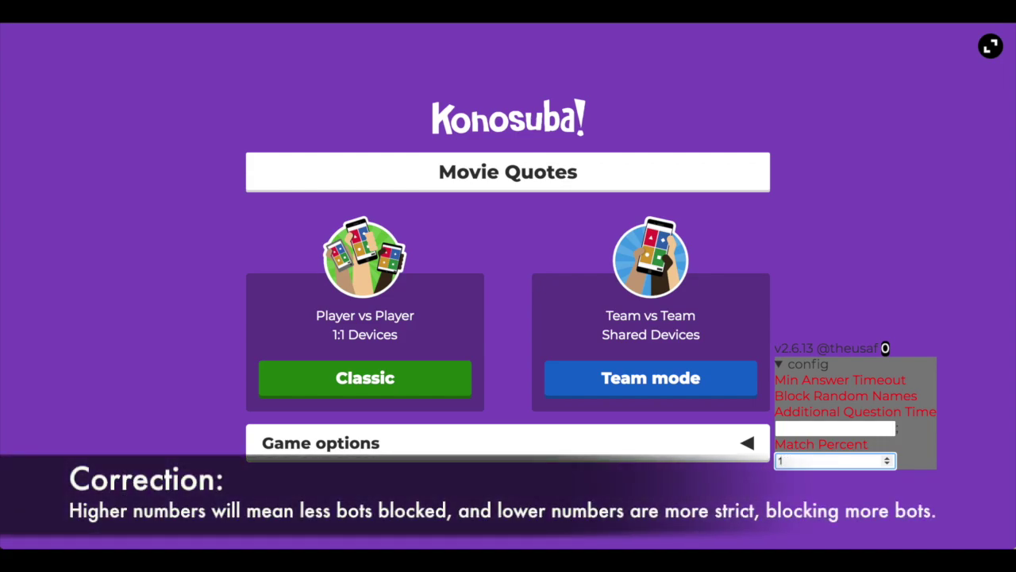
key(BackSpace)
text(0.6)
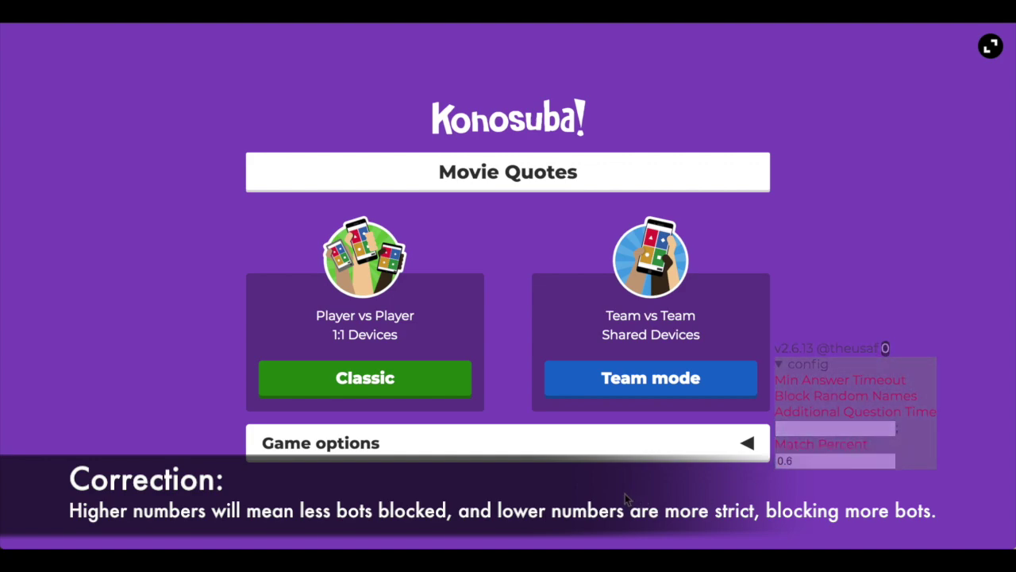
Expand Game options and try toggling the Friendly nickname generator.
click(565, 445)
click(564, 326)
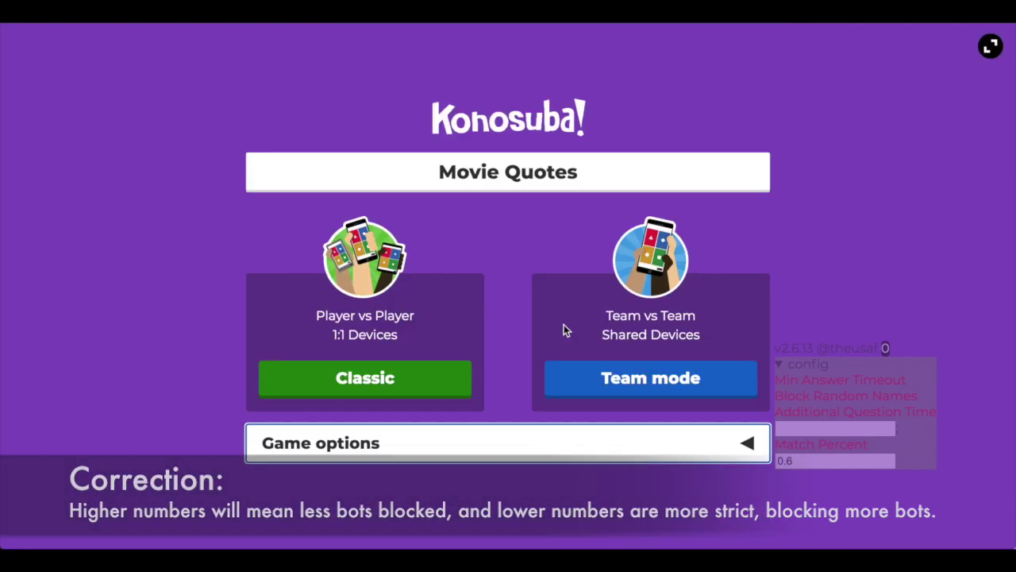
click(492, 443)
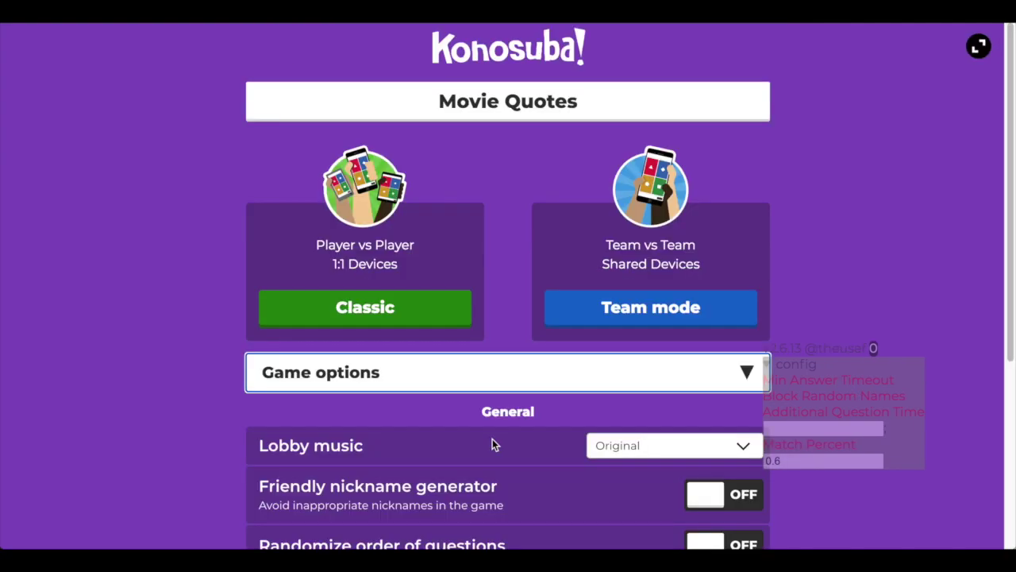
click(727, 363)
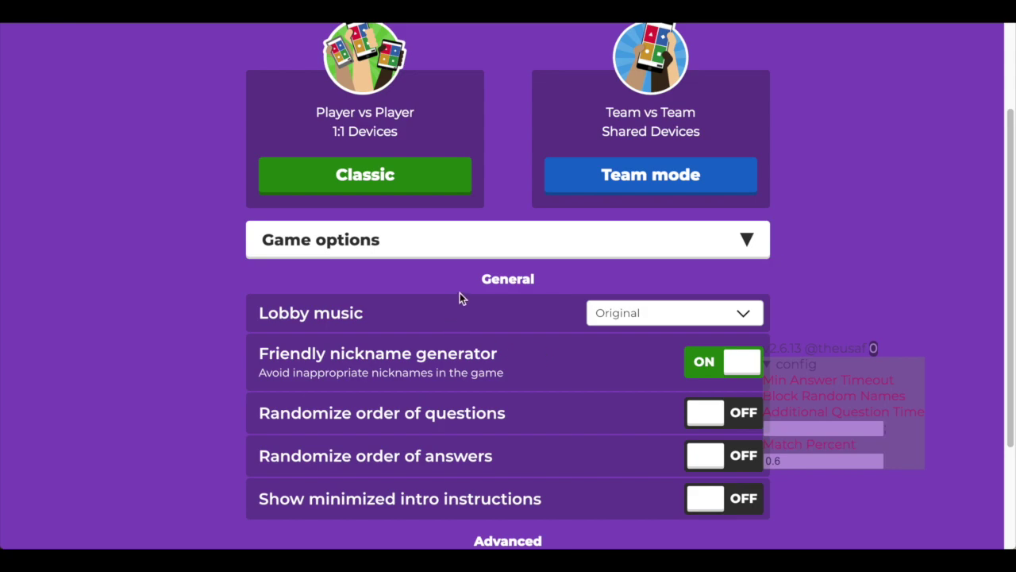
double_click(513, 282)
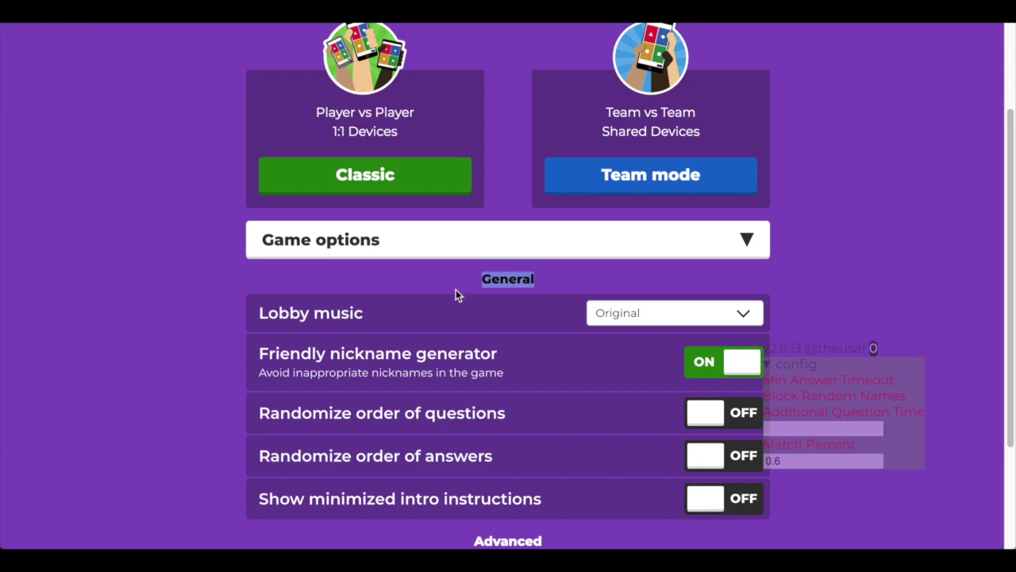
click(484, 276)
click(702, 365)
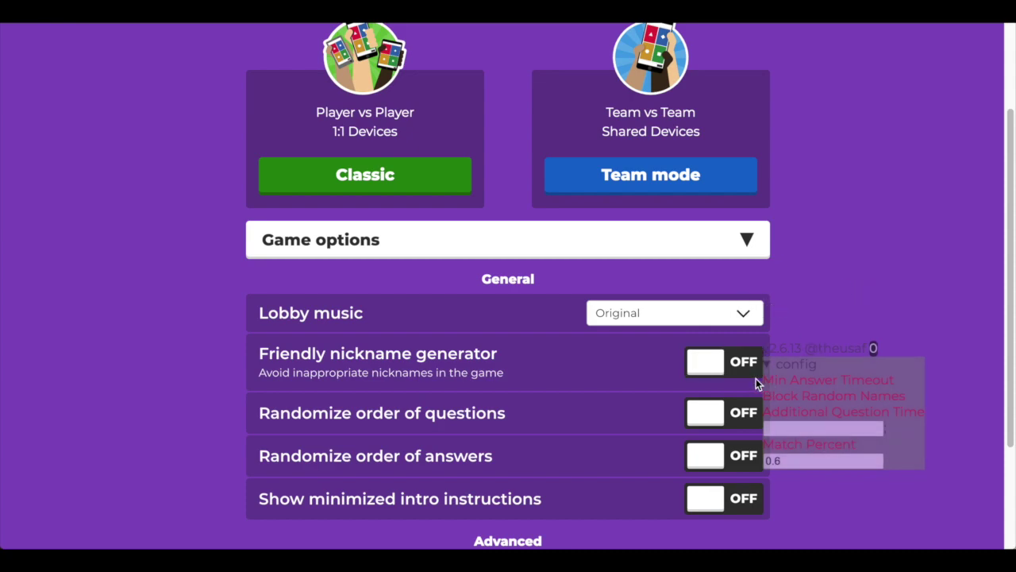
Turn off 2-Step Join, switch Friendly nickname generator on, and start a Classic game.
scroll(688, 339, down, 1)
scroll(692, 433, down, 2)
click(694, 436)
click(745, 234)
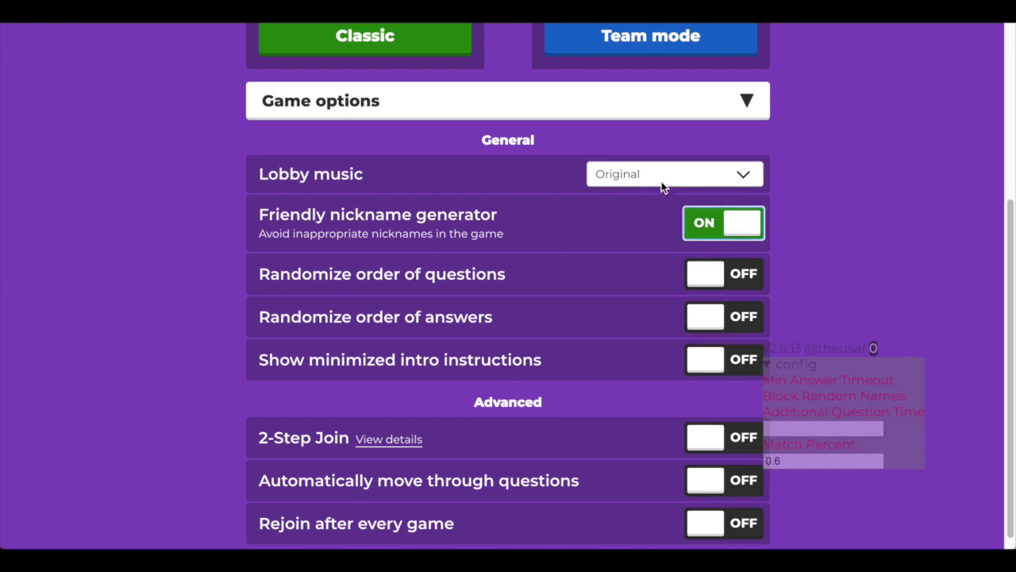
scroll(435, 167, up, 3)
click(380, 198)
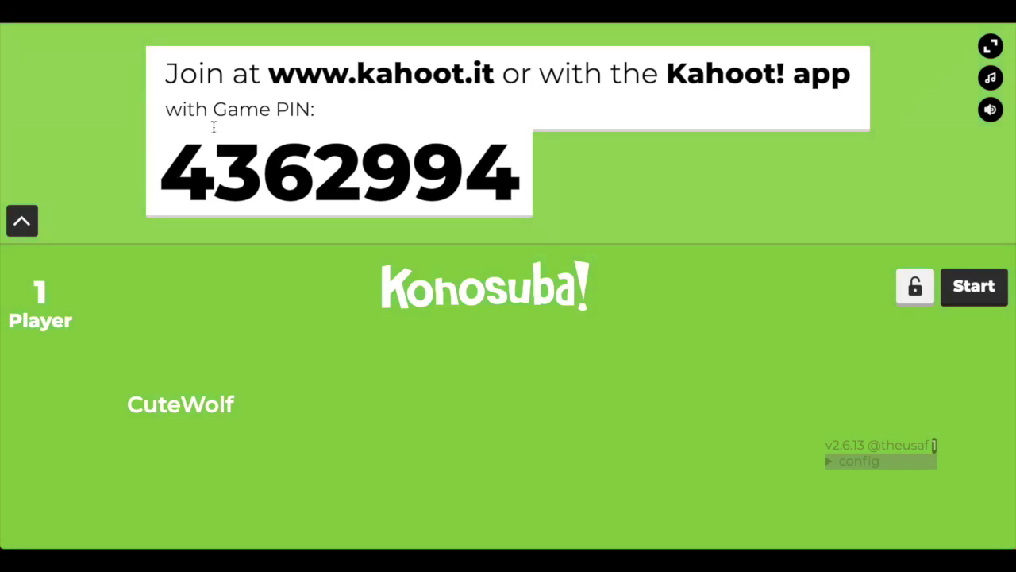
Exit the PIN 4362994 lobby and scroll the setup page to its game options.
click(644, 67)
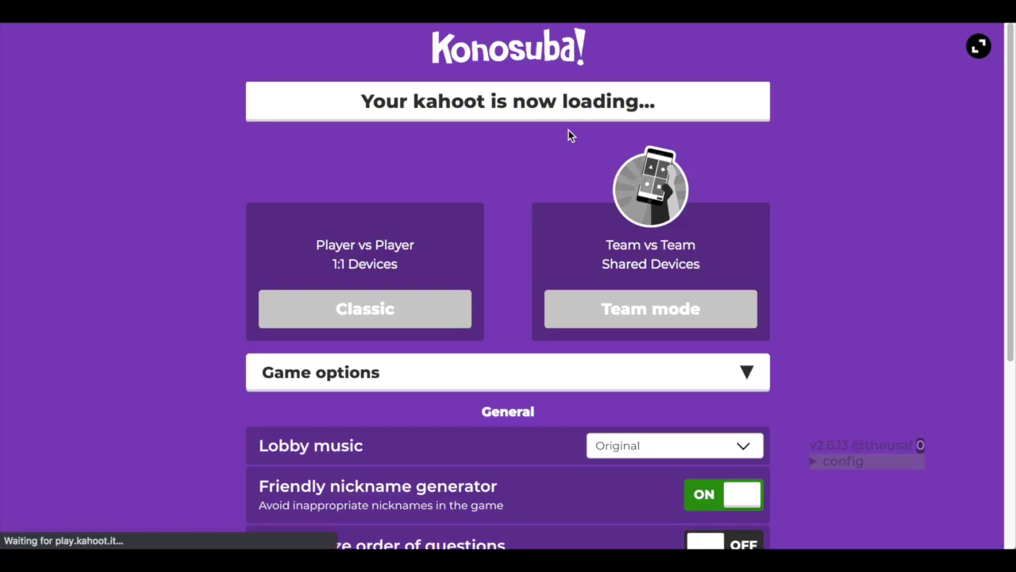
scroll(828, 406, down, 2)
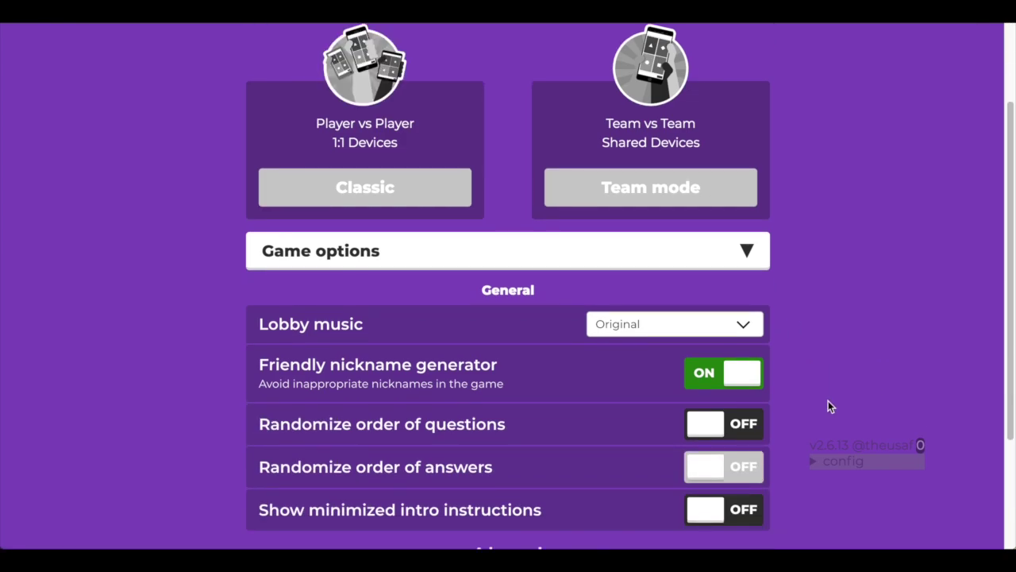